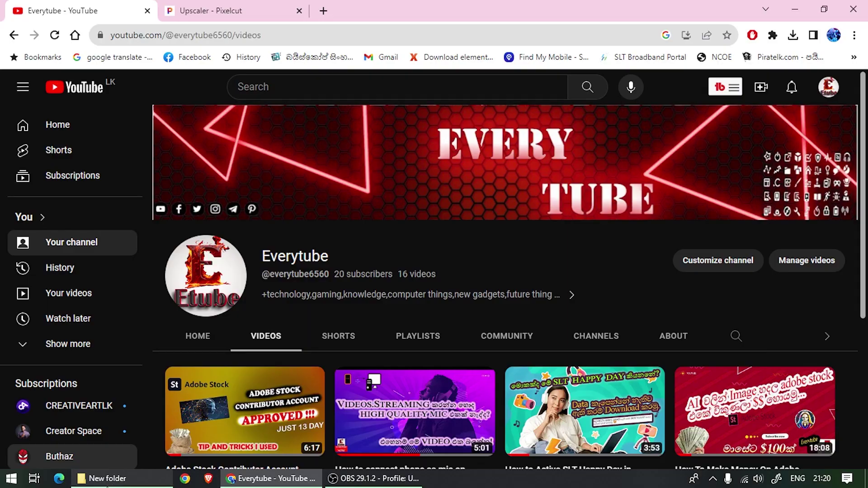
# View original.jpg from New folder in the photo viewer, move the viewer window aside and minimize it
pyautogui.click(111, 479)
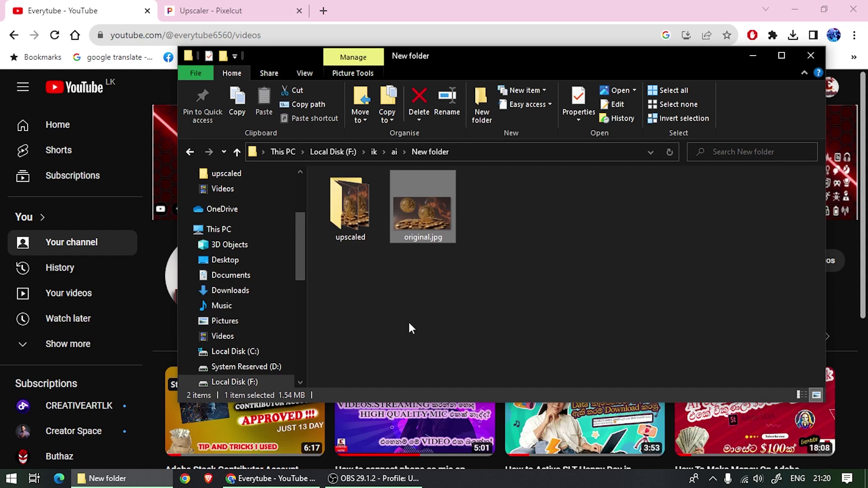
pyautogui.doubleClick(411, 216)
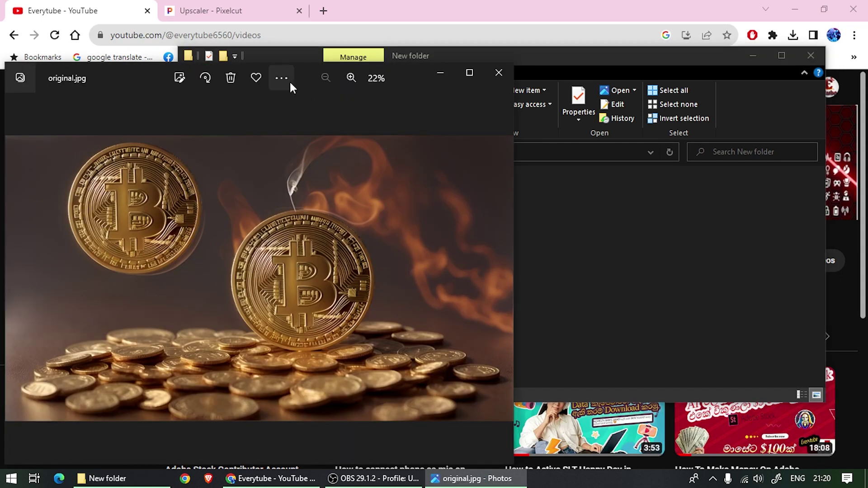
pyautogui.moveTo(138, 80); pyautogui.dragTo(301, 66)
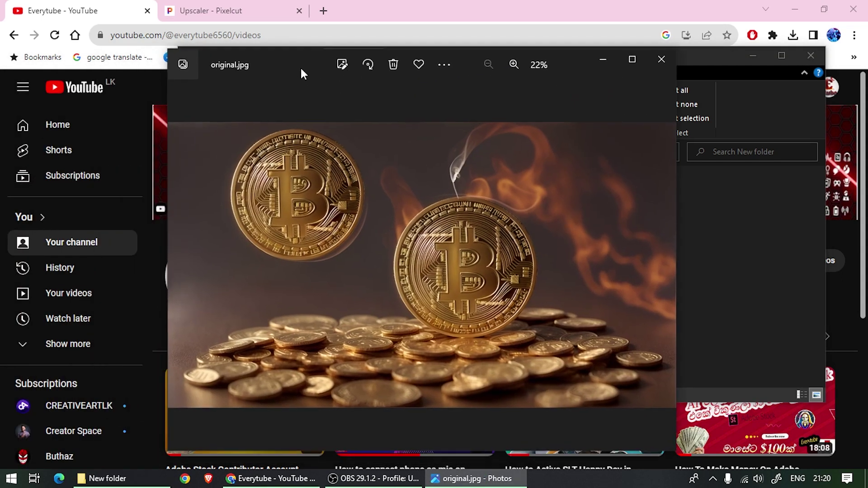
pyautogui.click(602, 59)
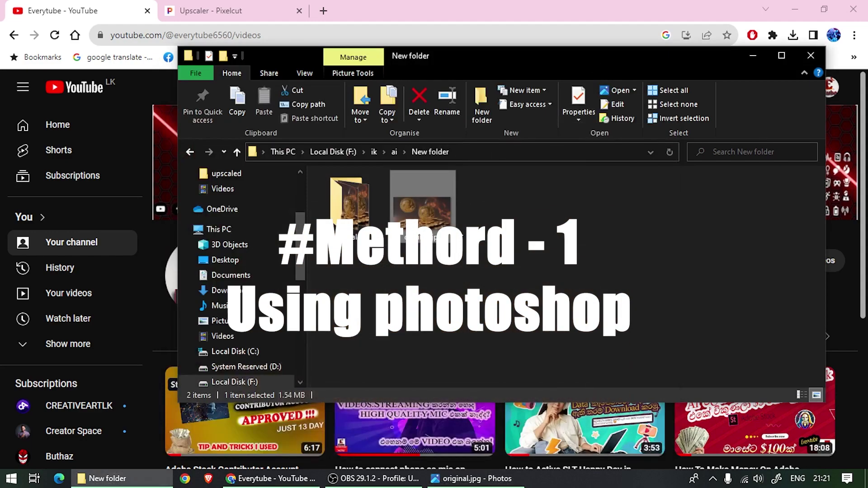
# Open original.jpg from New folder in Photoshop
pyautogui.rightClick(445, 208)
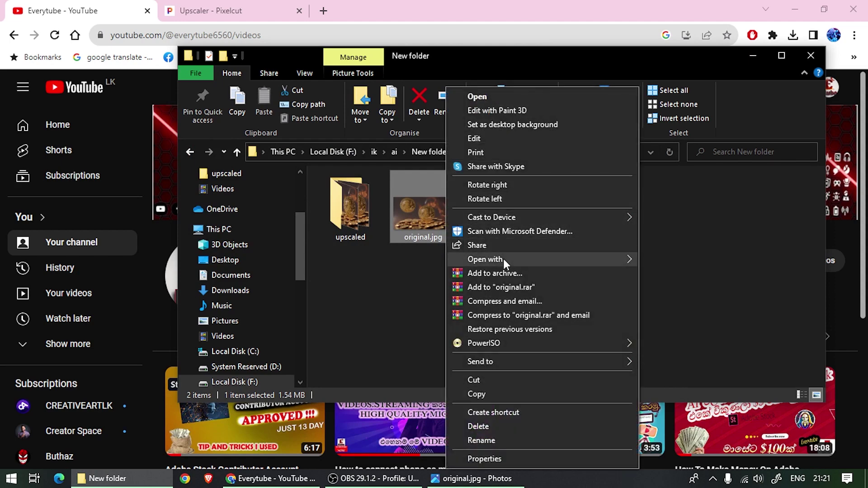
pyautogui.moveTo(543, 262)
pyautogui.click(676, 261)
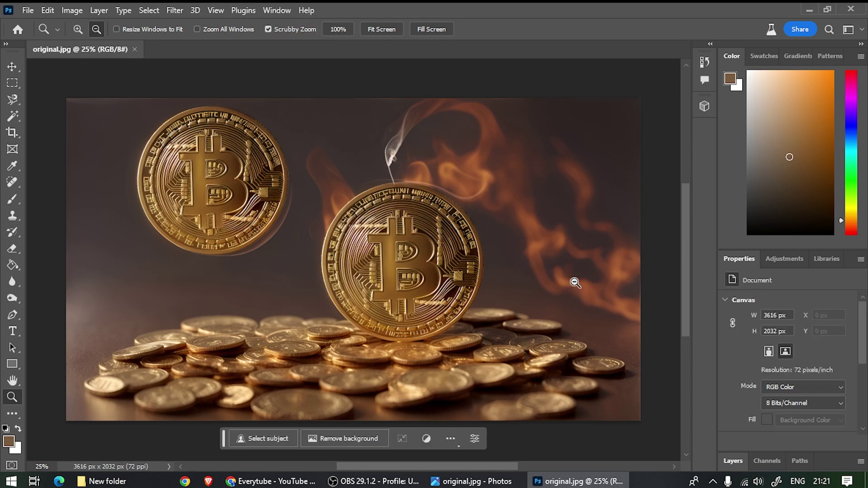
pyautogui.click(565, 299)
# Check in the Technology Previews preferences that Enable Preserve Details 2.0 Upscale is on, and confirm the preferences
pyautogui.click(50, 11)
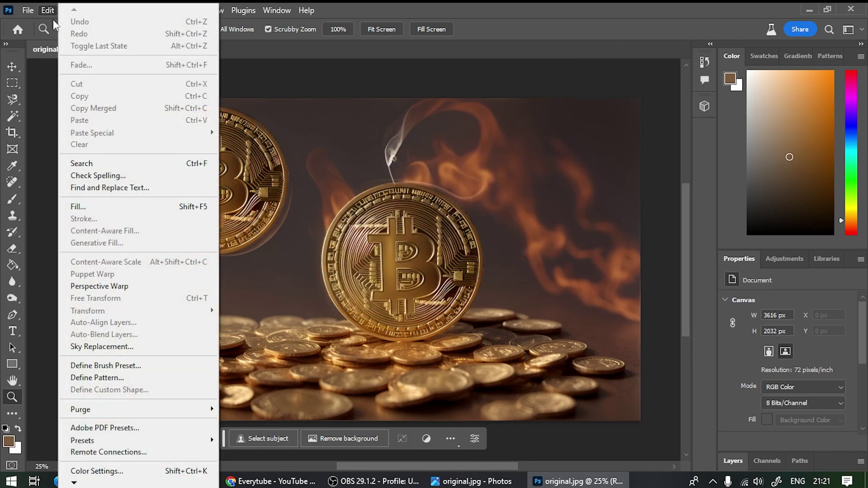
pyautogui.moveTo(74, 482)
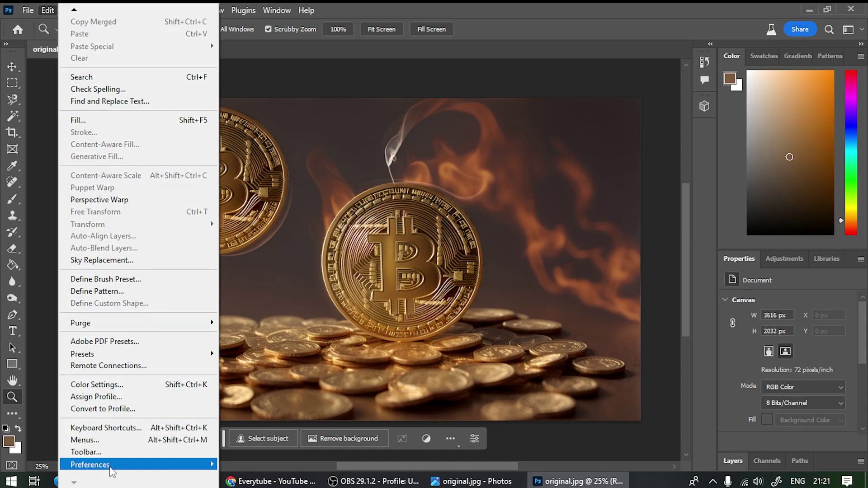
pyautogui.moveTo(111, 471)
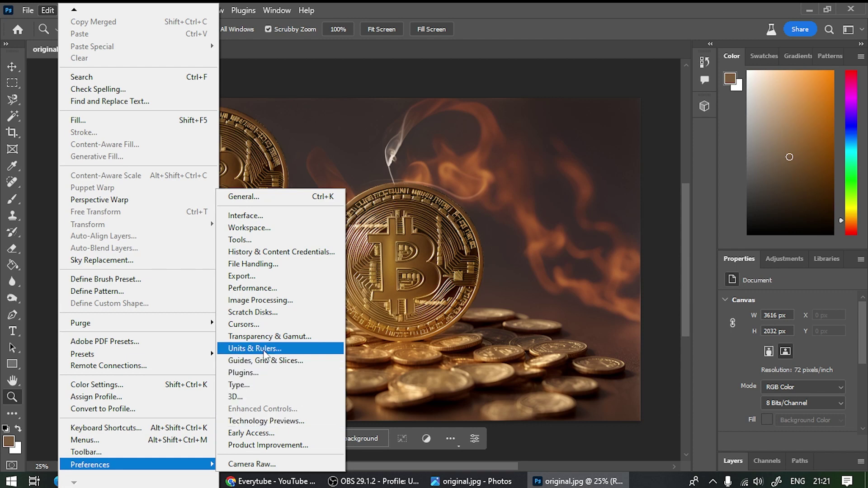
pyautogui.click(293, 422)
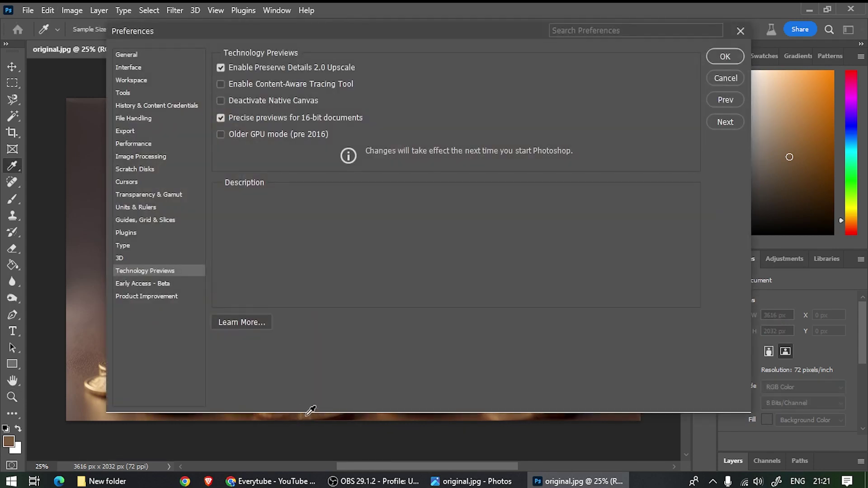
pyautogui.moveTo(242, 72)
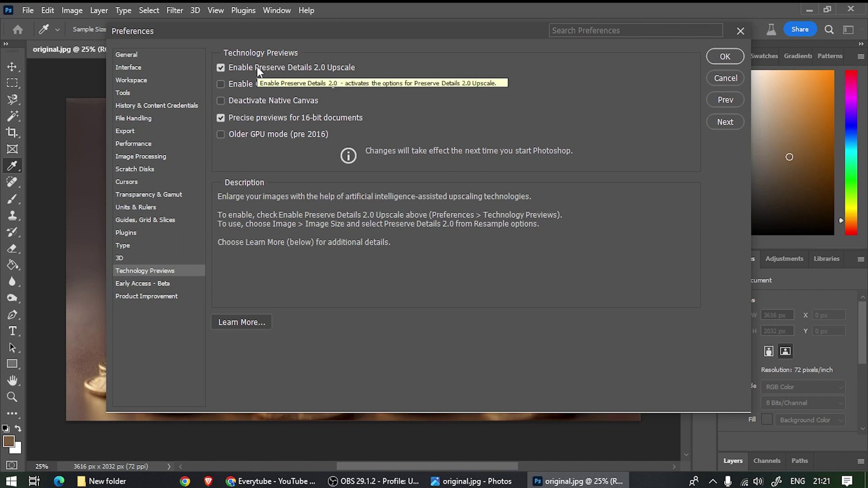
pyautogui.click(724, 56)
pyautogui.press('z')
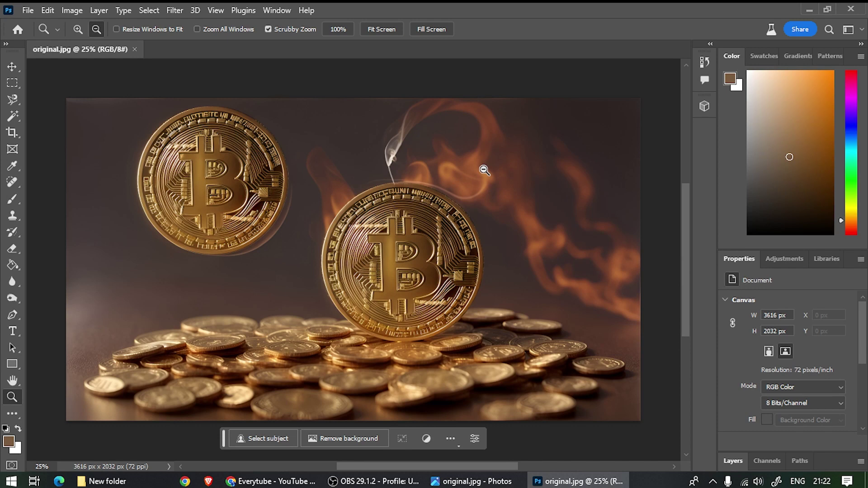
pyautogui.click(50, 9)
pyautogui.click(310, 62)
# Upscale the image through Image Size by setting its resolution to 125 pixels/inch, and apply the resize
pyautogui.click(73, 11)
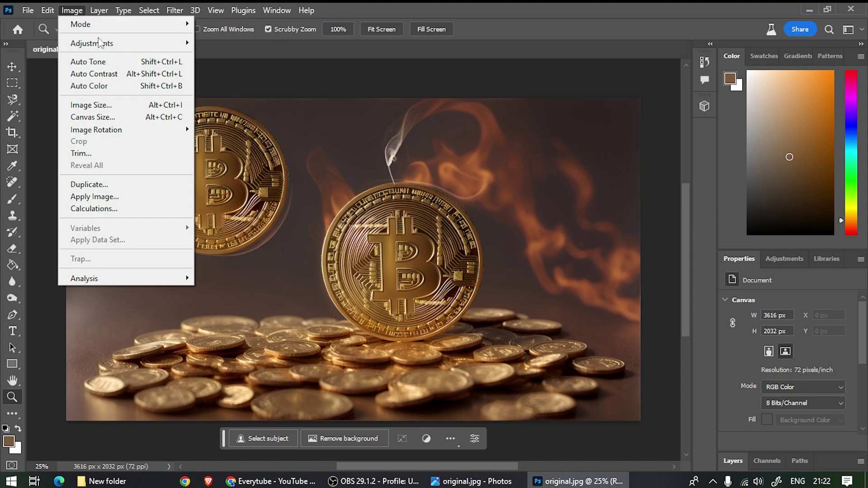
pyautogui.click(127, 105)
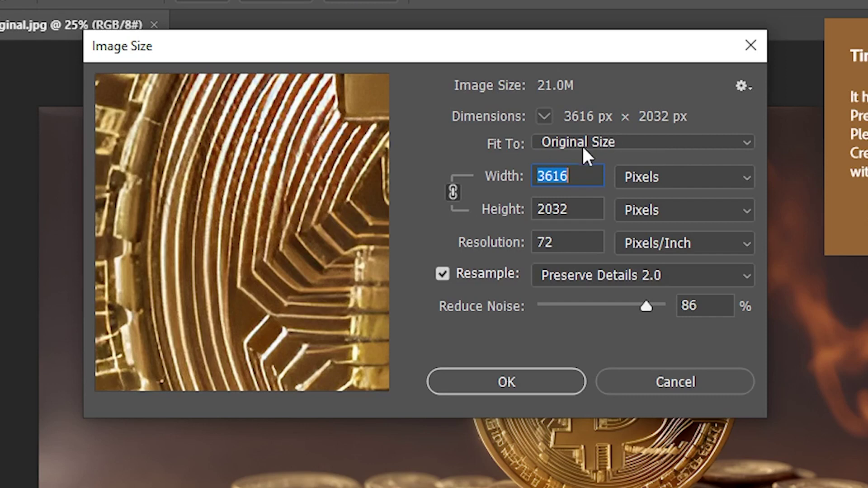
pyautogui.click(561, 242)
pyautogui.moveTo(558, 242); pyautogui.dragTo(537, 244)
pyautogui.write('1')
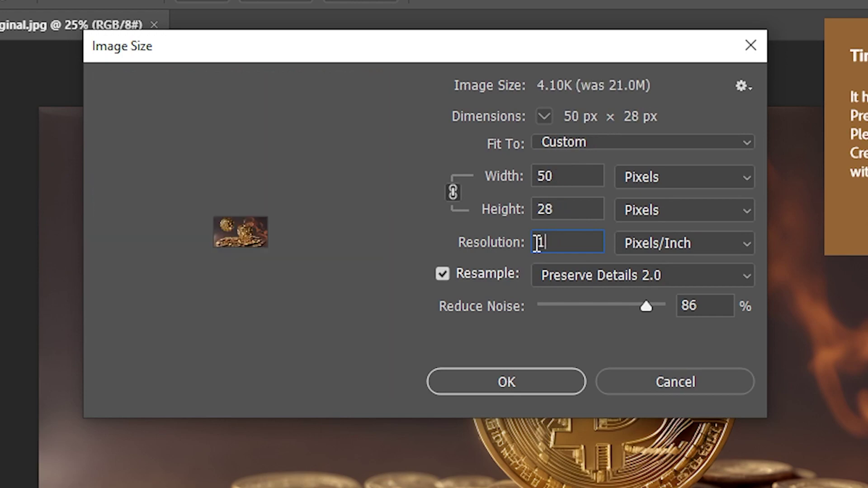
pyautogui.write('25')
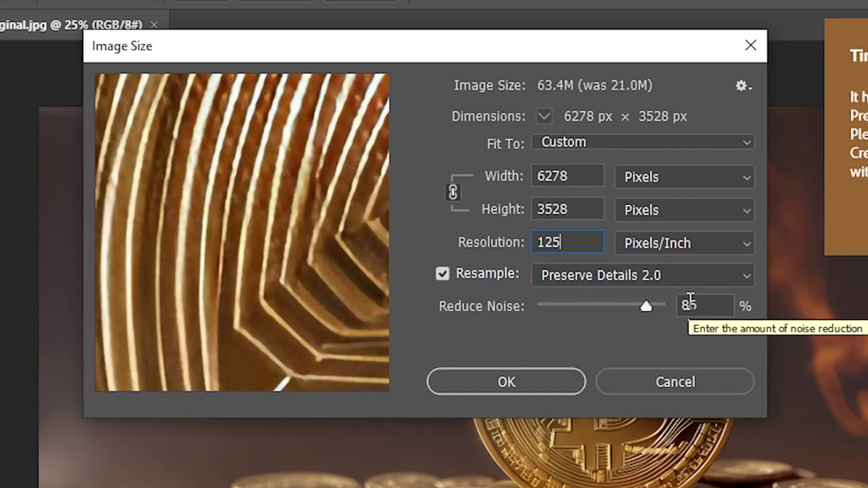
pyautogui.moveTo(329, 246)
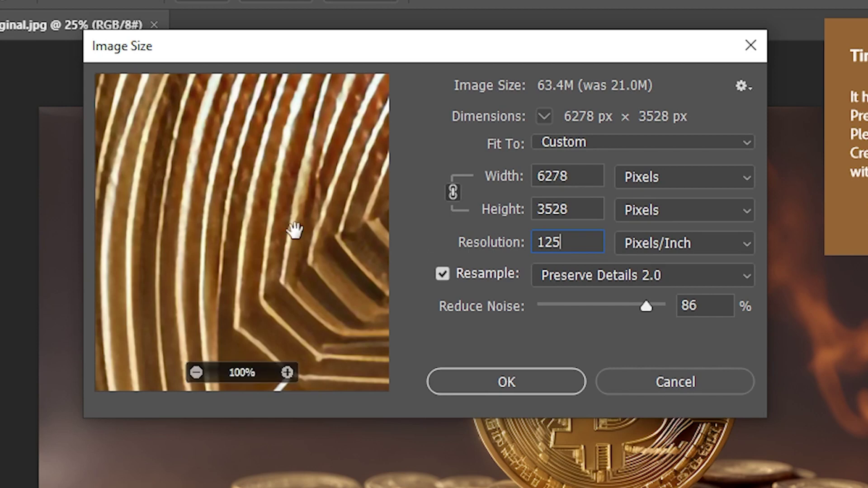
pyautogui.hotkey('ctrl', 'a')
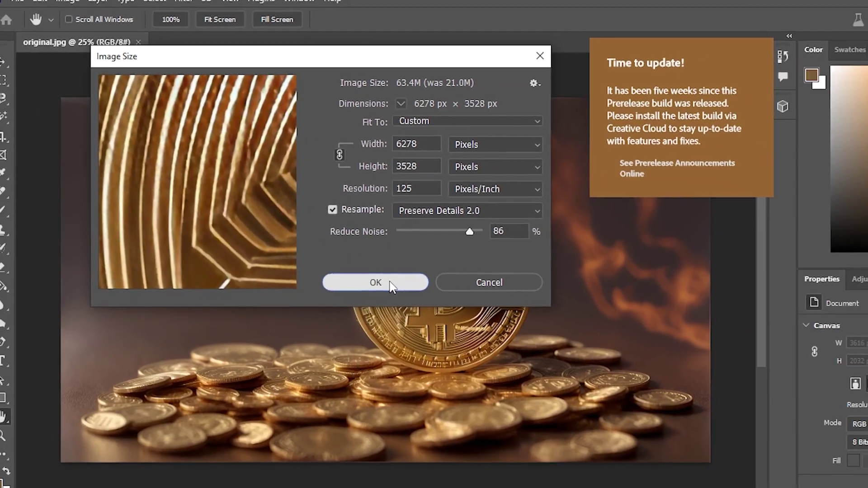
pyautogui.click(442, 334)
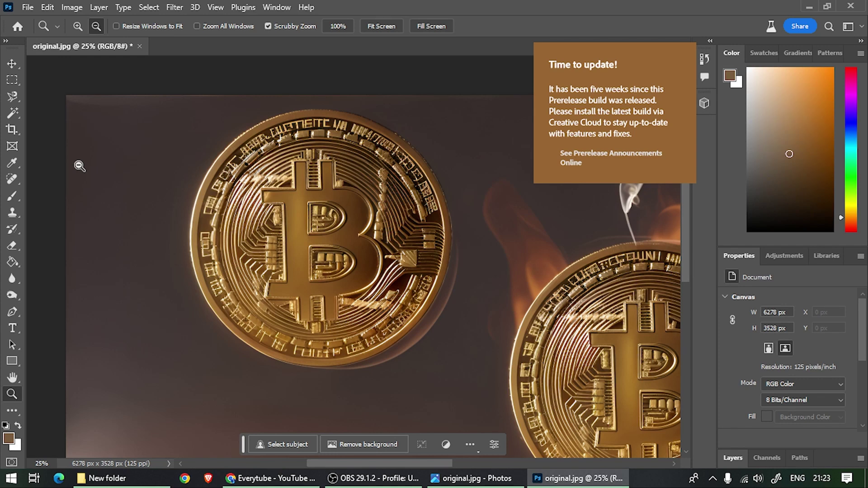
# Export the upscaled image in PNG format as original.png into New folder
pyautogui.click(26, 8)
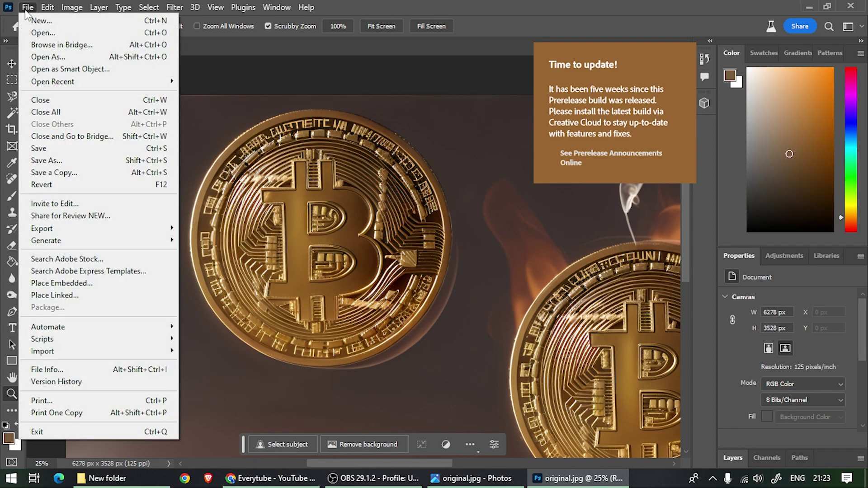
pyautogui.moveTo(93, 229)
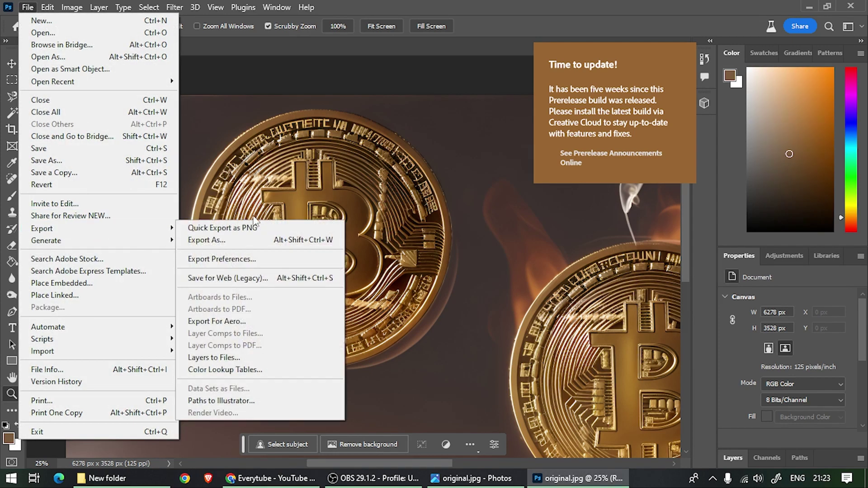
pyautogui.click(243, 241)
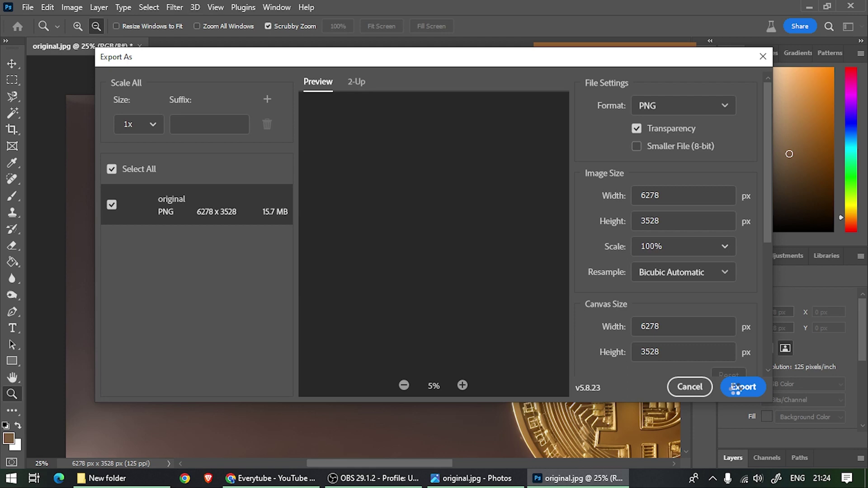
pyautogui.click(680, 108)
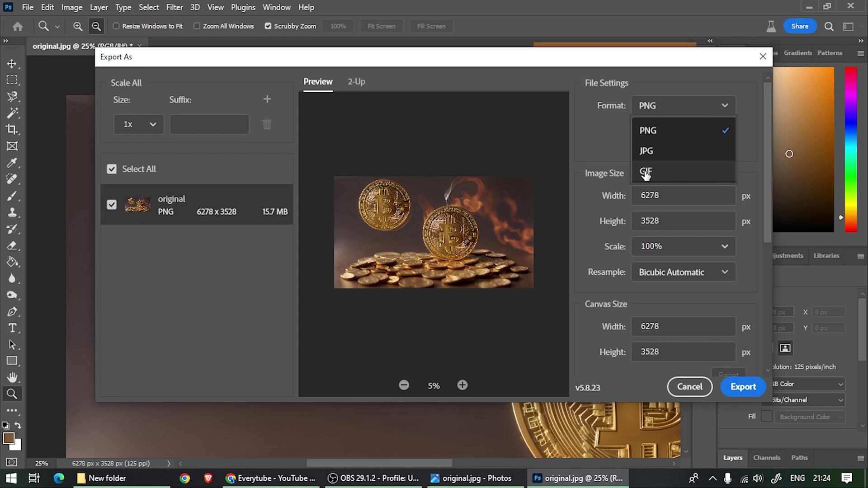
pyautogui.click(665, 132)
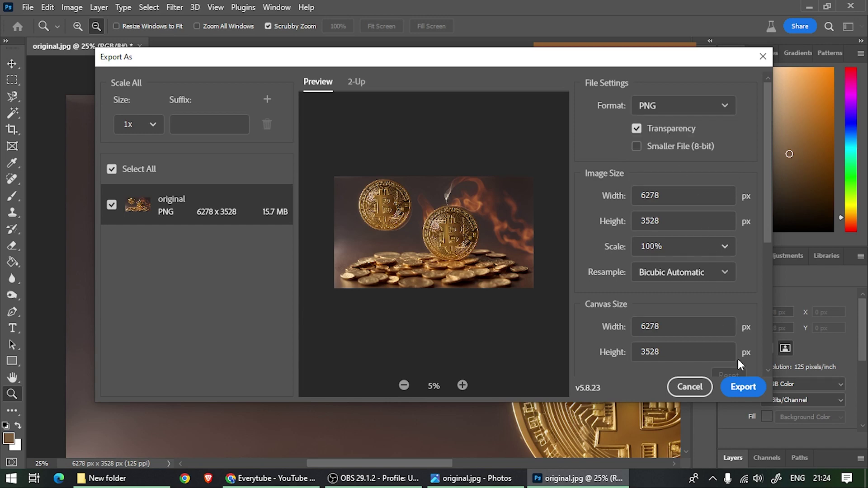
pyautogui.click(744, 387)
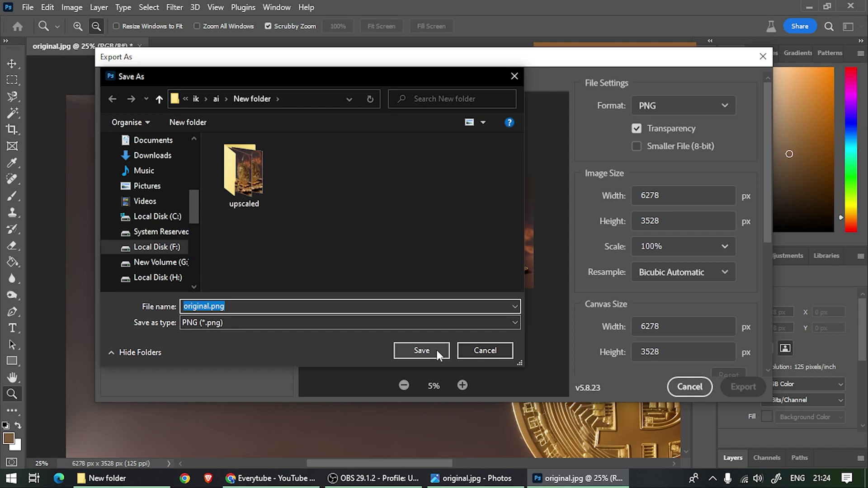
pyautogui.click(421, 350)
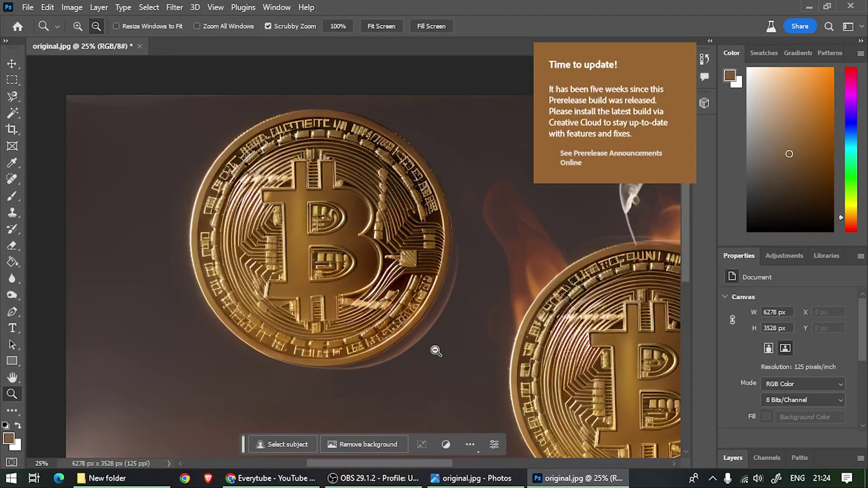
# Quit Photoshop without saving the changes to original.jpg and switch to the Pixelcut Upscaler page in the browser
pyautogui.click(852, 5)
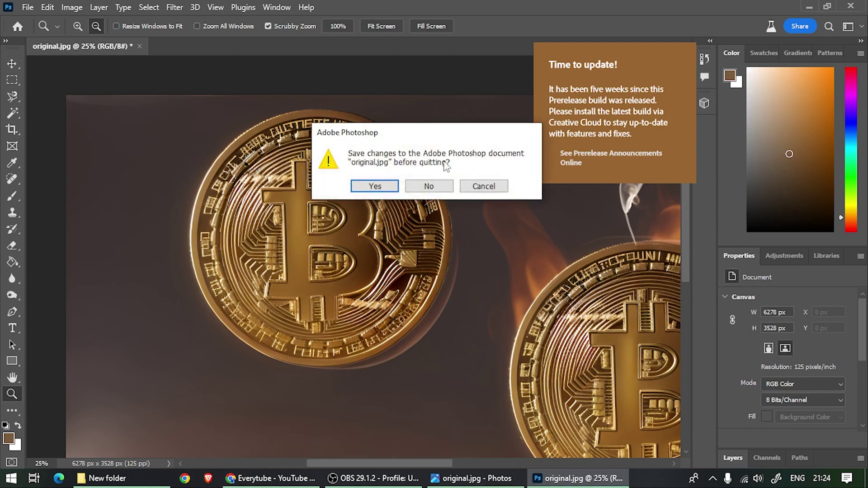
pyautogui.click(430, 186)
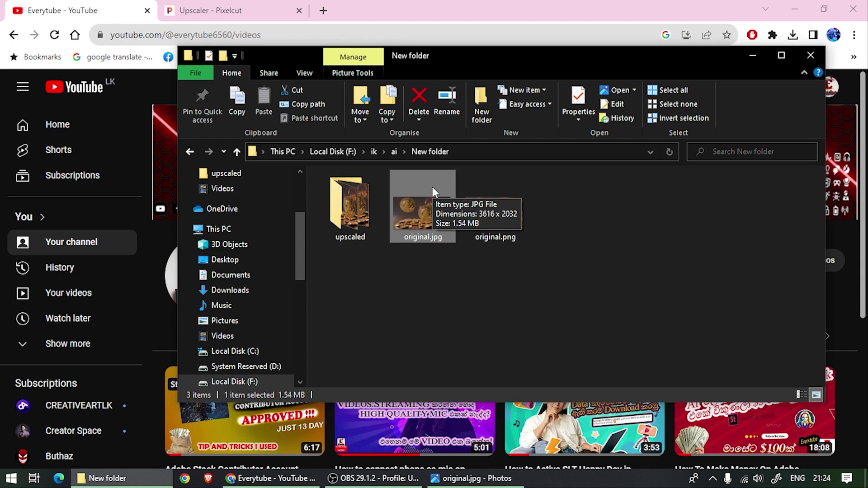
pyautogui.click(378, 7)
pyautogui.click(239, 10)
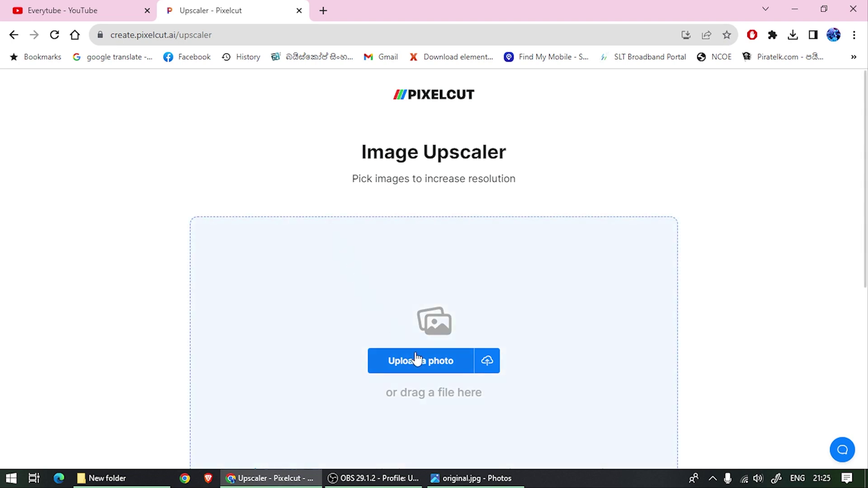
pyautogui.scroll(-2, 417, 359)
pyautogui.click(427, 299)
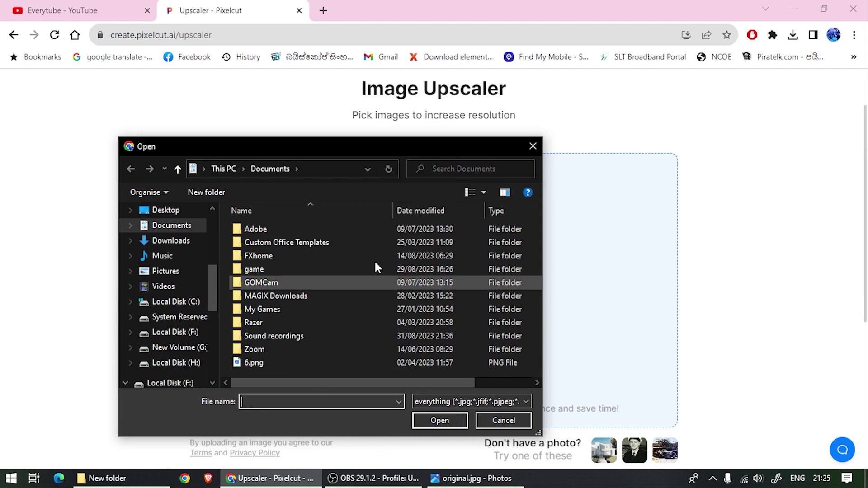
pyautogui.click(527, 149)
# Upload original.jpg from New folder to the Image Upscaler and set the upscale size to 4x
pyautogui.click(108, 479)
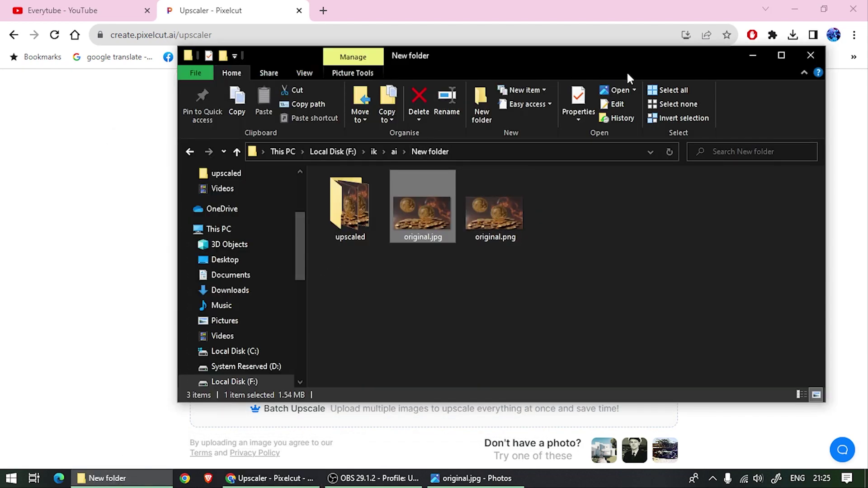
pyautogui.moveTo(518, 62); pyautogui.dragTo(701, 86)
pyautogui.moveTo(619, 232); pyautogui.dragTo(333, 247)
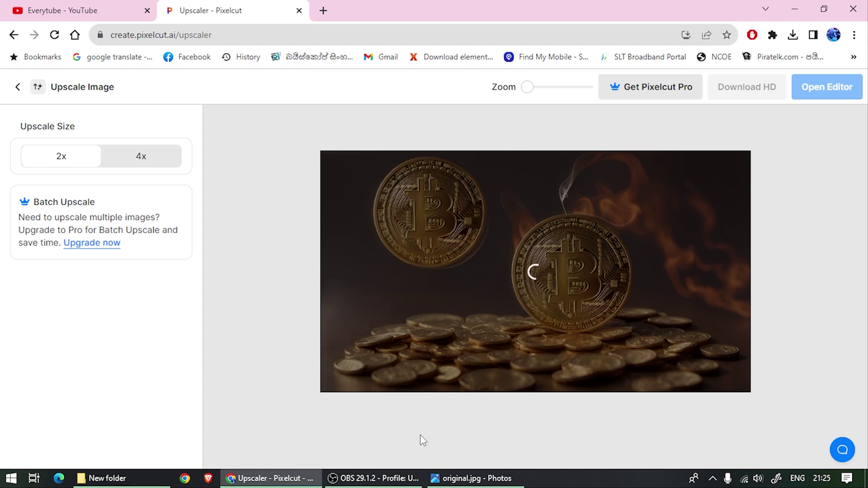
pyautogui.click(152, 158)
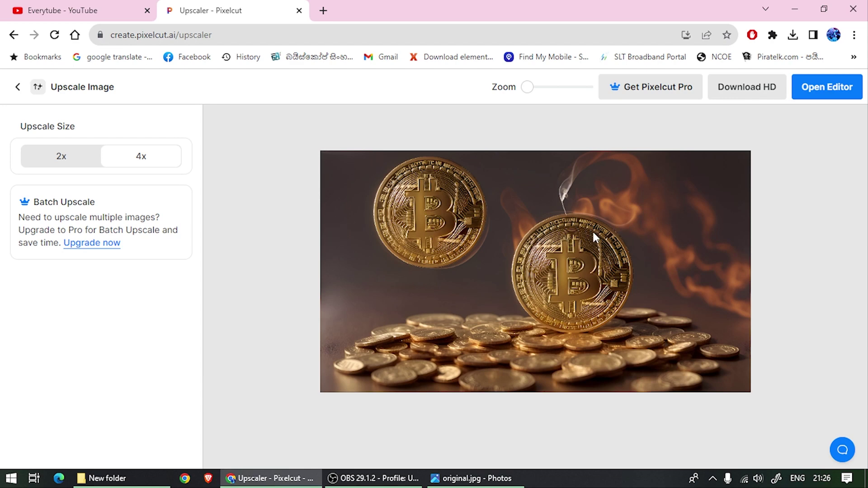
# Download the upscaled image in HD and save it to New folder as pixel(1).jpg
pyautogui.click(743, 94)
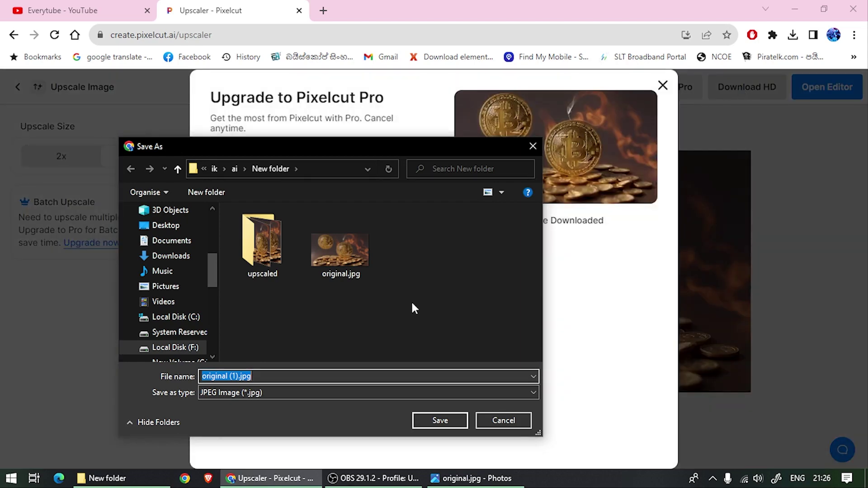
pyautogui.doubleClick(222, 377)
pyautogui.press('BackSpace')
pyautogui.write('pixel')
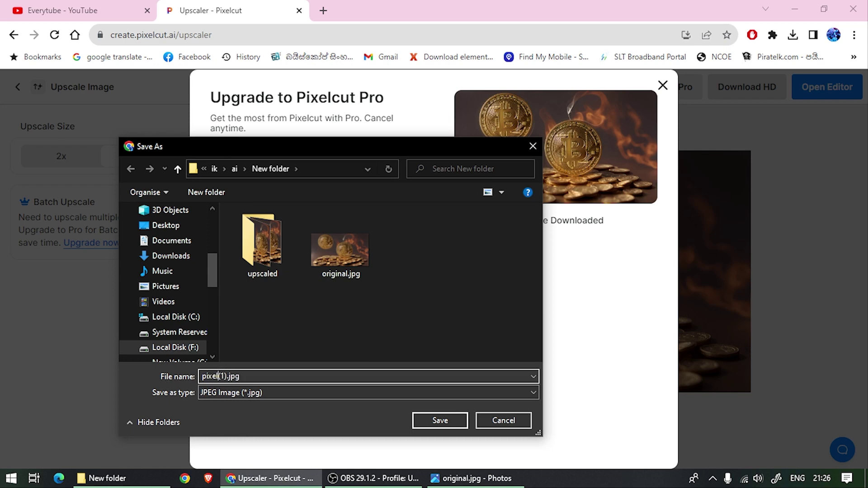
pyautogui.click(430, 419)
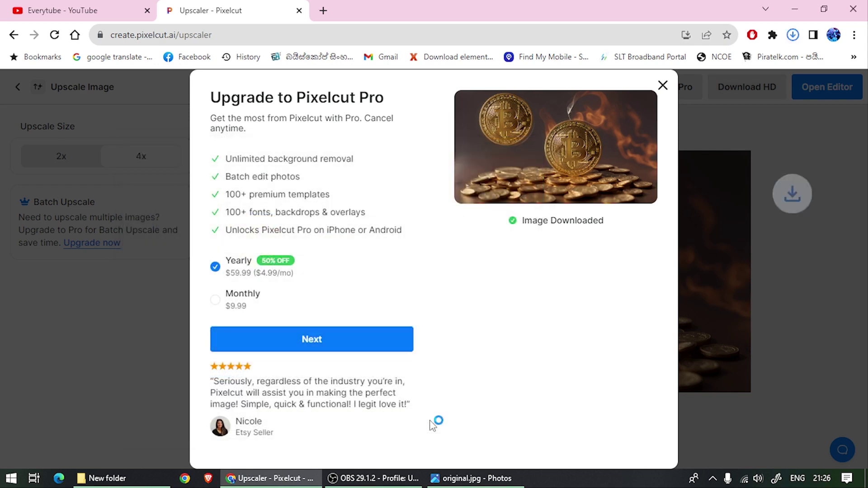
# Check the finished download, dismiss the Pixelcut Pro upgrade offer and close the browser
pyautogui.click(794, 35)
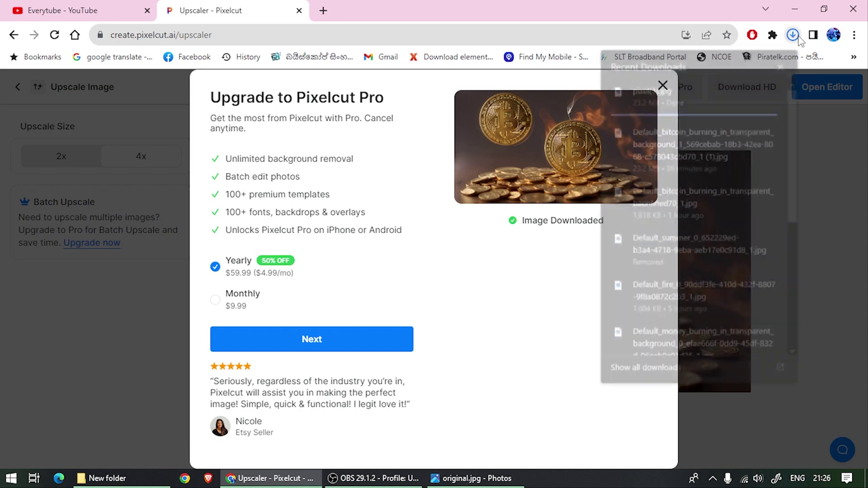
pyautogui.click(835, 112)
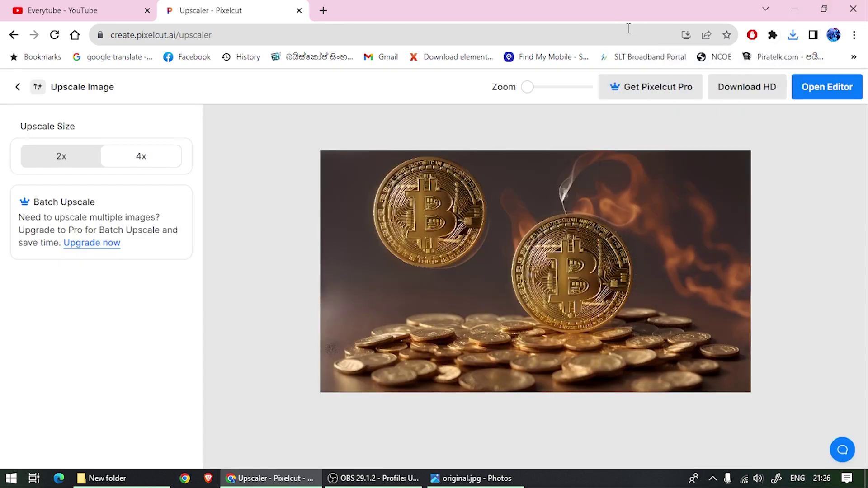
pyautogui.click(856, 6)
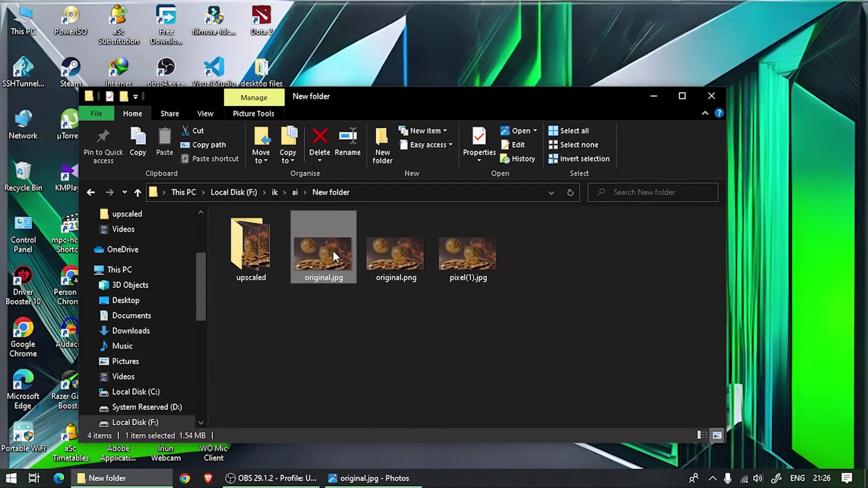
# View original.jpg and original.png, close original.png, move the original.jpg window aside and check that file's size in New folder
pyautogui.doubleClick(336, 253)
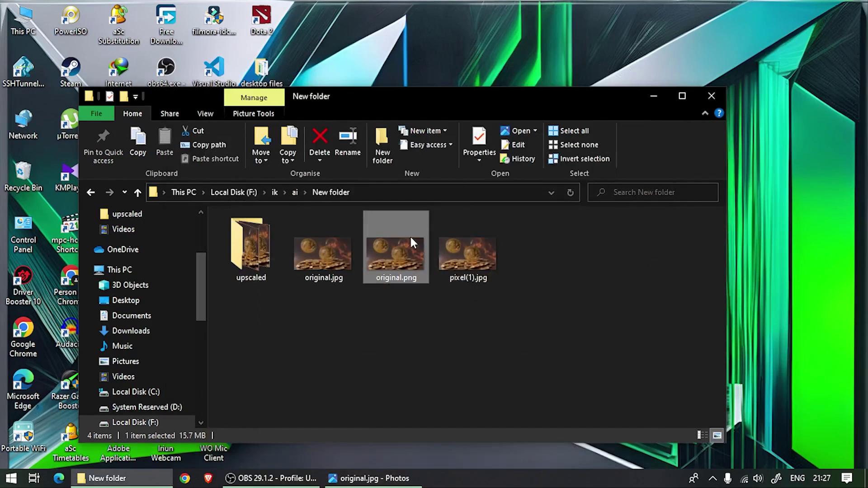
pyautogui.doubleClick(410, 238)
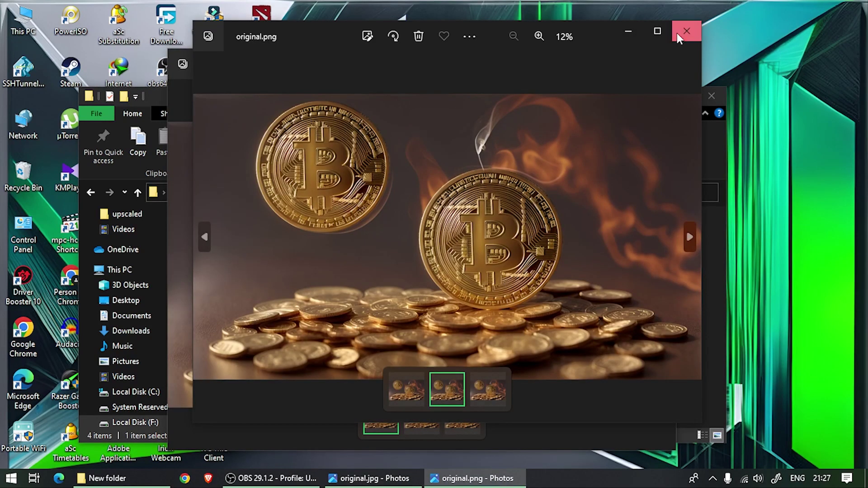
pyautogui.click(677, 33)
pyautogui.moveTo(310, 75); pyautogui.dragTo(593, 163)
pyautogui.click(322, 257)
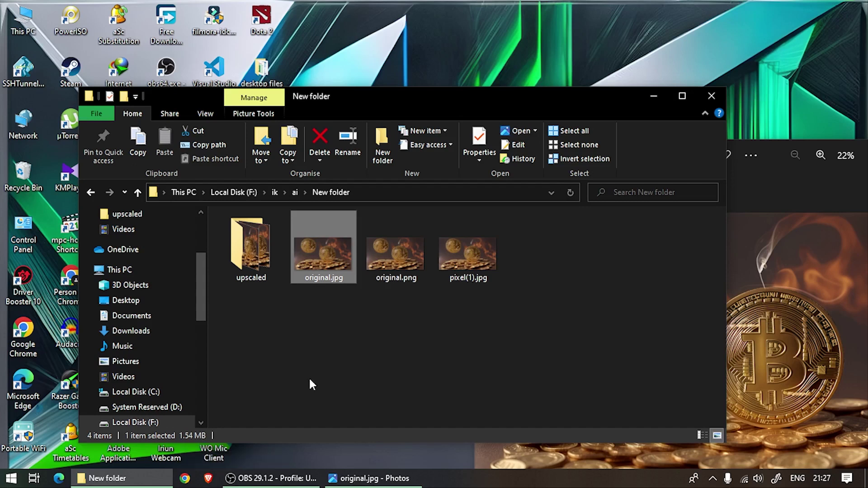
# Rename original.png to photoshop.png
pyautogui.rightClick(385, 267)
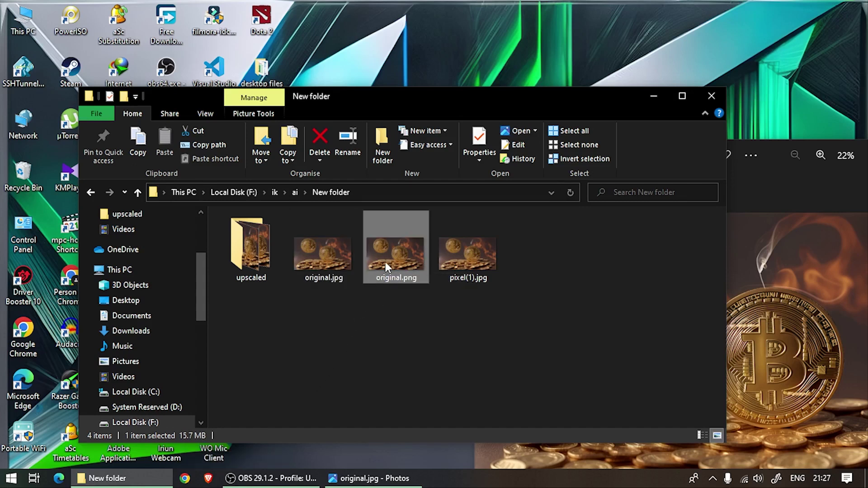
pyautogui.click(419, 440)
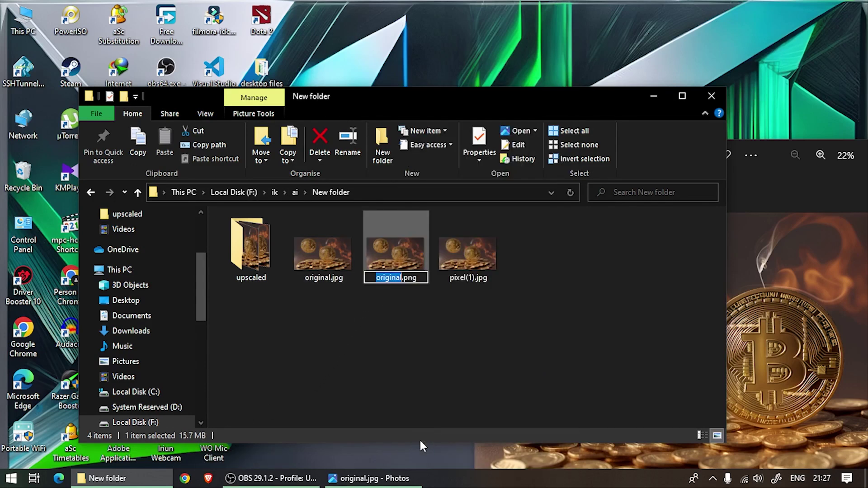
pyautogui.write('photosho')
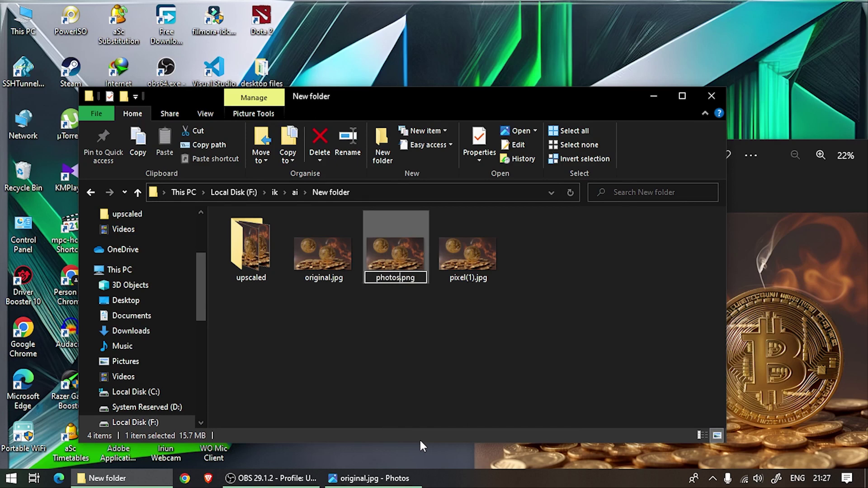
pyautogui.write('p')
pyautogui.press('Return')
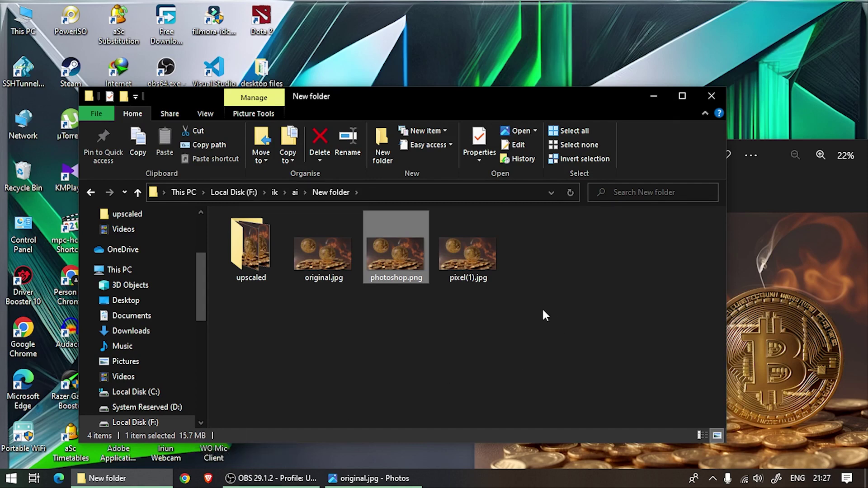
# Check the file sizes of pixel(1).jpg and photoshop.png and open both images in Photos
pyautogui.click(475, 263)
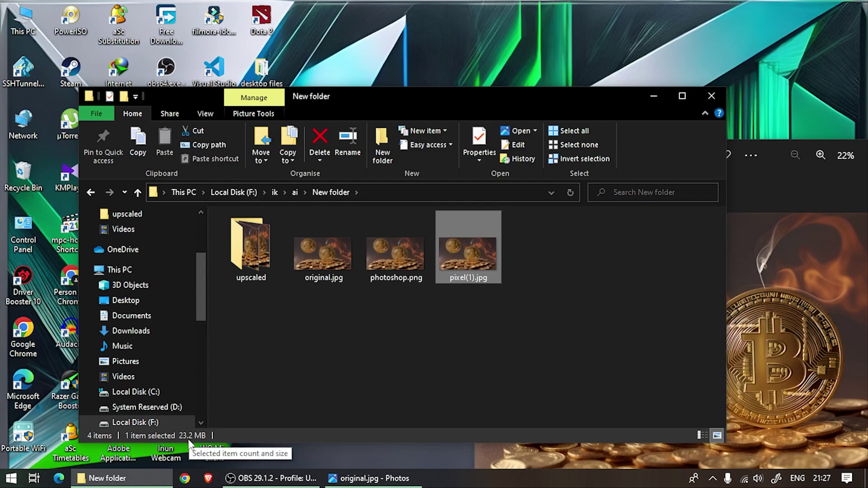
pyautogui.click(392, 254)
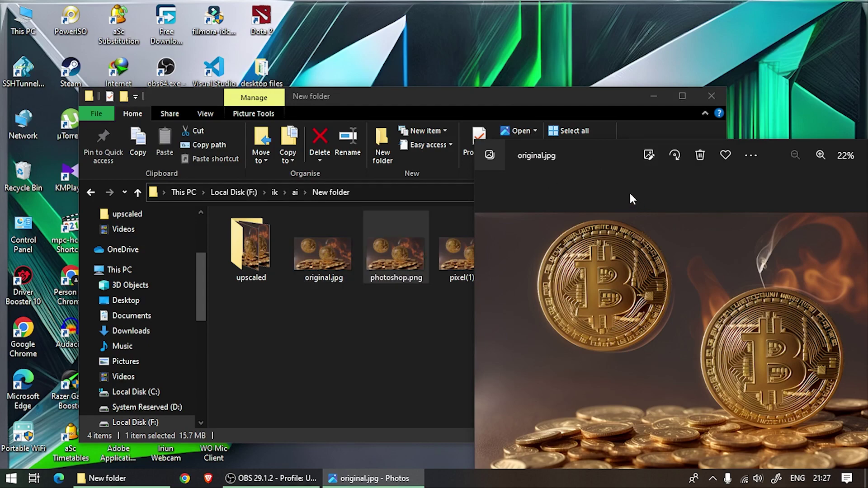
pyautogui.doubleClick(418, 237)
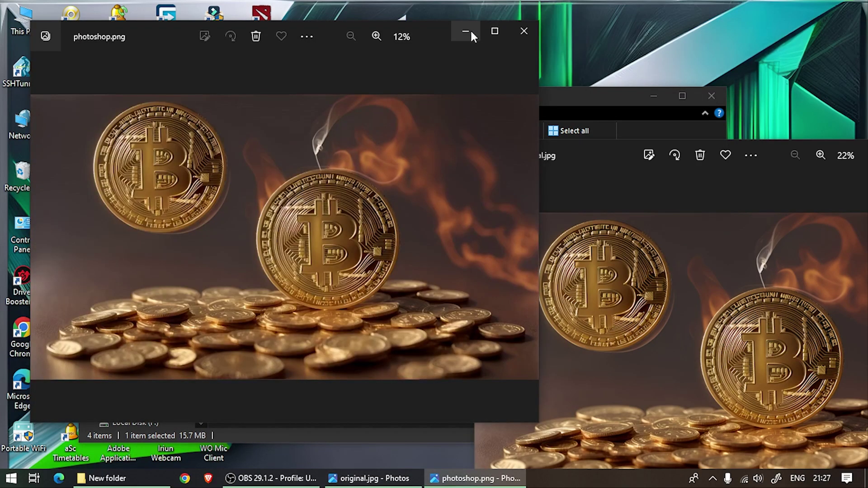
pyautogui.click(467, 31)
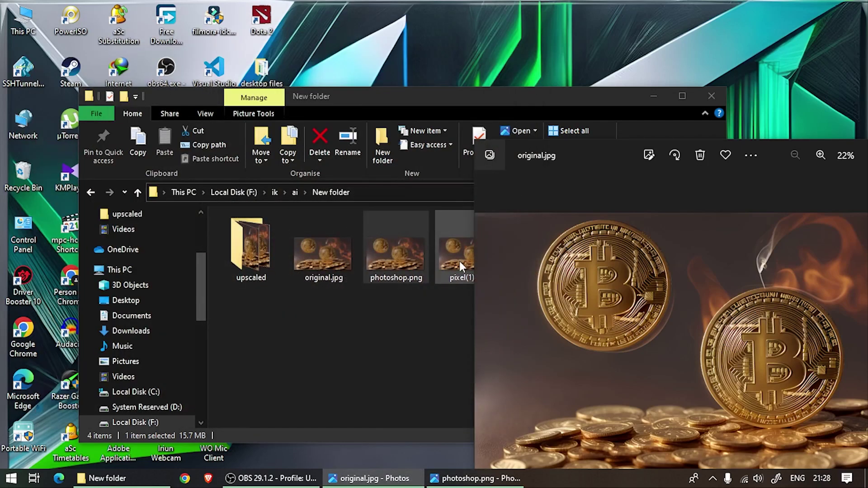
pyautogui.doubleClick(460, 261)
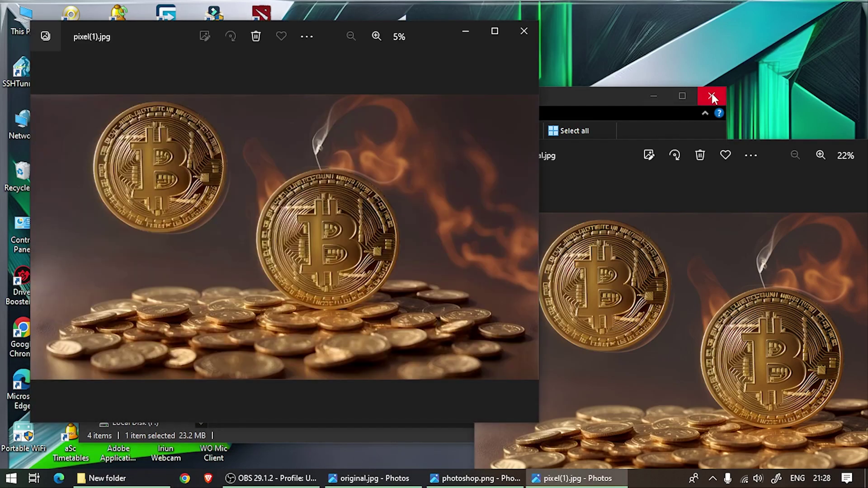
# Close the New folder window and arrange original.jpg beside pixel(1).jpg for comparison
pyautogui.click(712, 96)
pyautogui.click(600, 170)
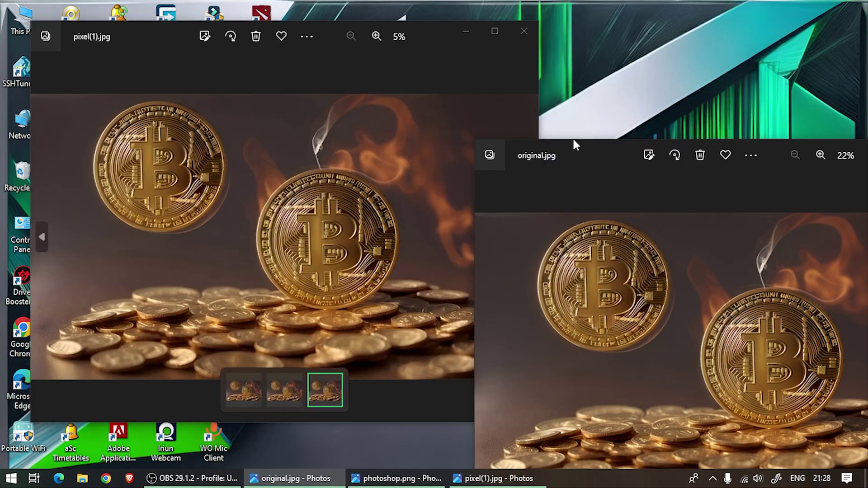
pyautogui.moveTo(596, 151); pyautogui.dragTo(604, 56)
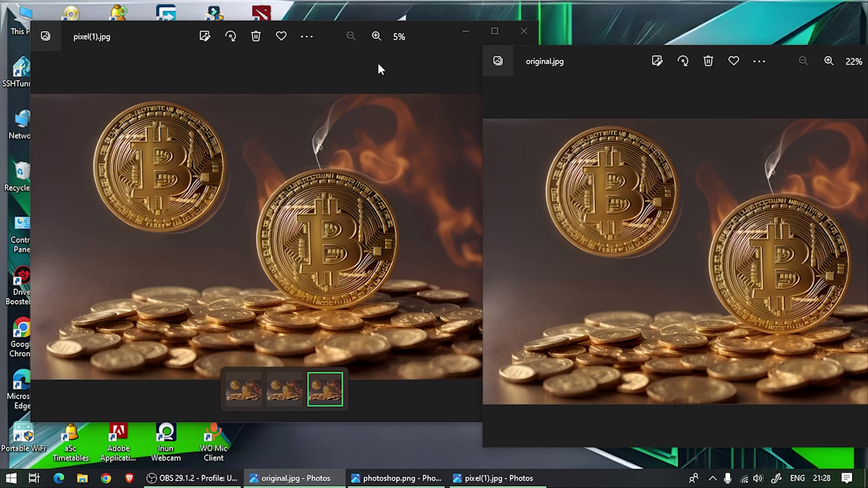
# Examine the floating coin up close in pixel(1).jpg and original.jpg to compare their detail
pyautogui.scroll(4, 239, 154)
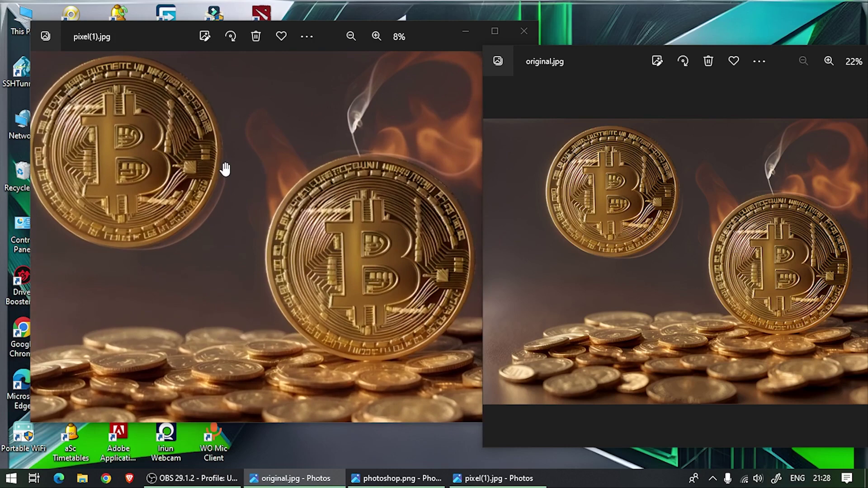
pyautogui.click(216, 200)
pyautogui.scroll(5, 254, 195)
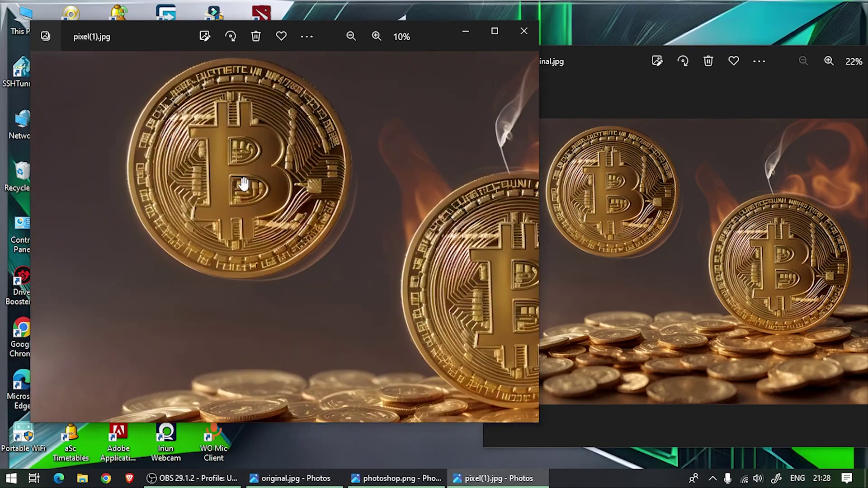
pyautogui.scroll(3, 281, 192)
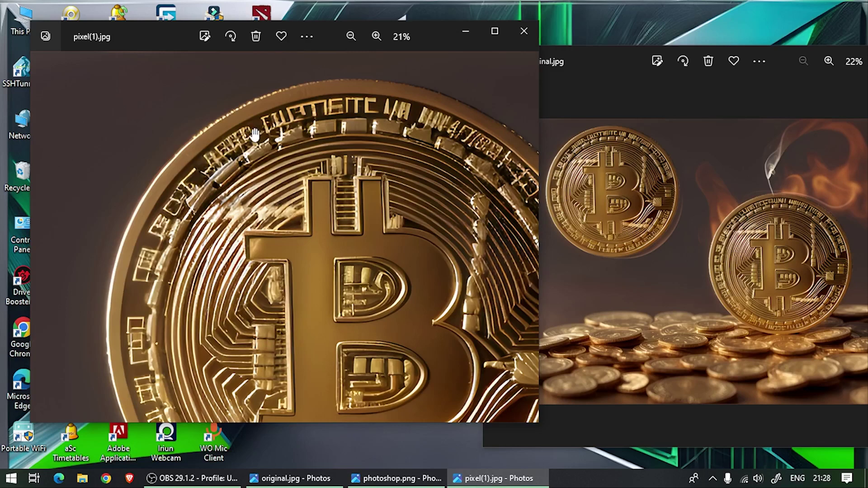
pyautogui.click(624, 136)
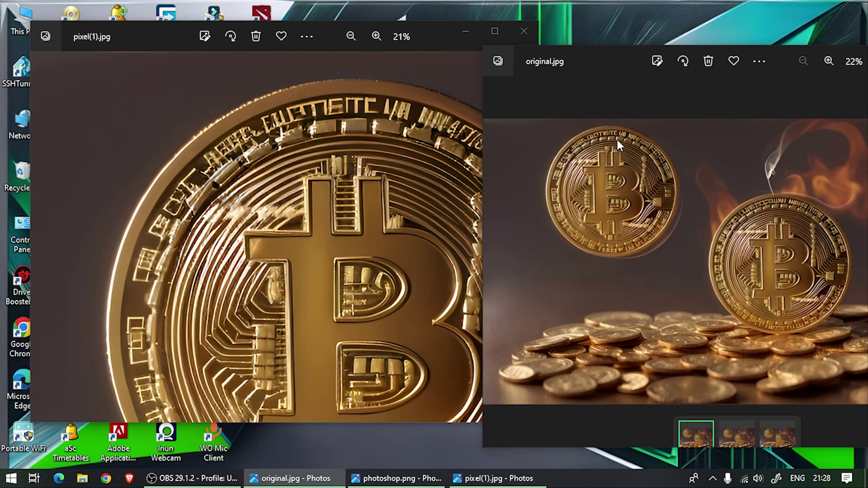
pyautogui.scroll(5, 617, 139)
pyautogui.moveTo(588, 205); pyautogui.dragTo(615, 238)
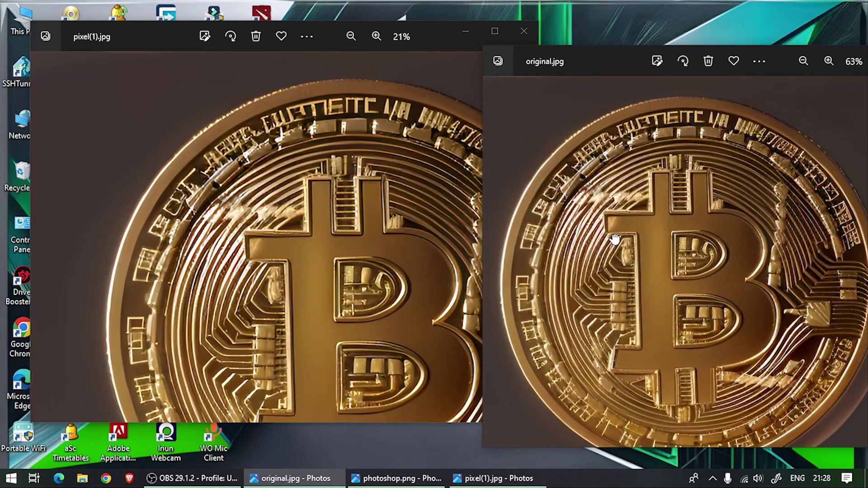
pyautogui.scroll(-5, 615, 239)
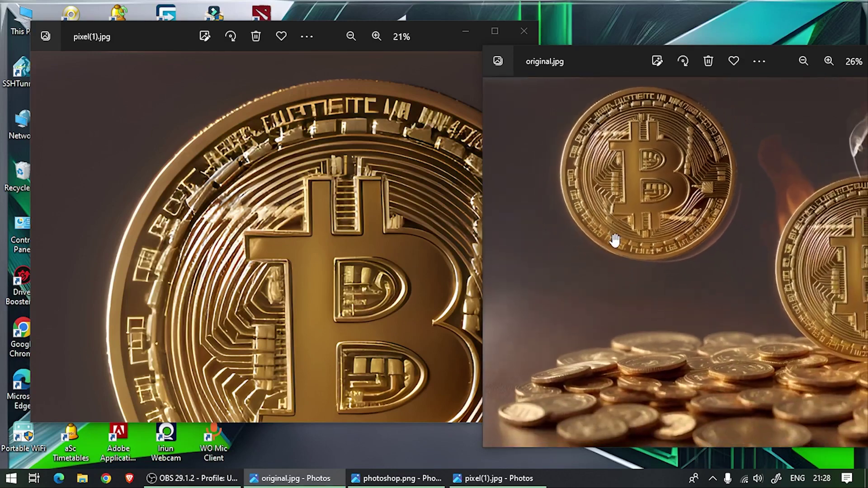
pyautogui.scroll(3, 607, 181)
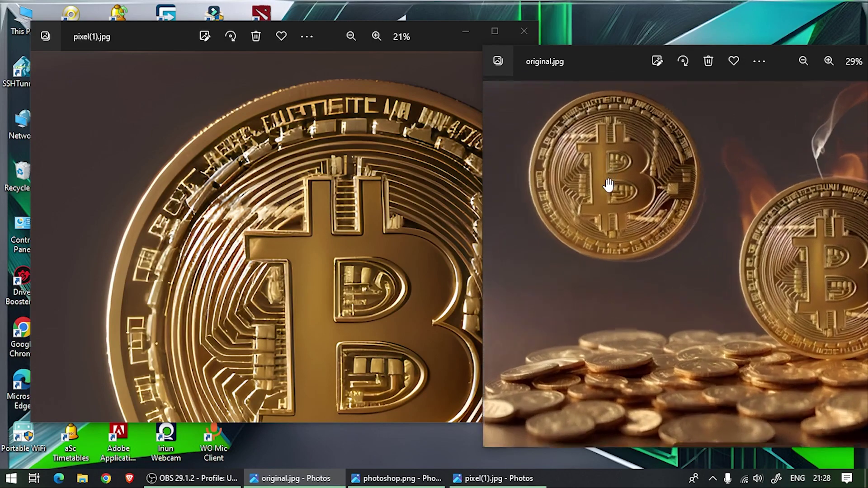
pyautogui.scroll(1, 628, 216)
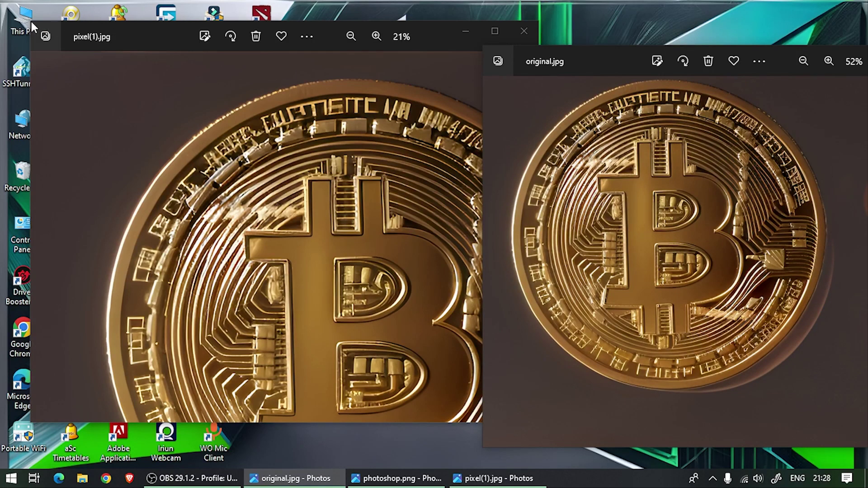
# Magnify the floating coin's rim and lettering in both original.jpg and pixel(1).jpg to compare sharpness
pyautogui.moveTo(250, 122); pyautogui.dragTo(190, 123)
pyautogui.scroll(3, 610, 142)
pyautogui.scroll(5, 683, 247)
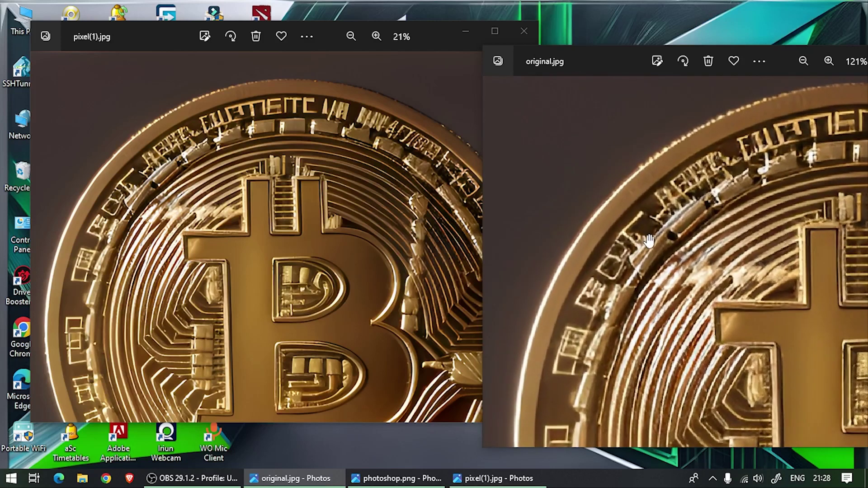
pyautogui.click(206, 175)
pyautogui.scroll(2, 209, 173)
pyautogui.scroll(2, 209, 173)
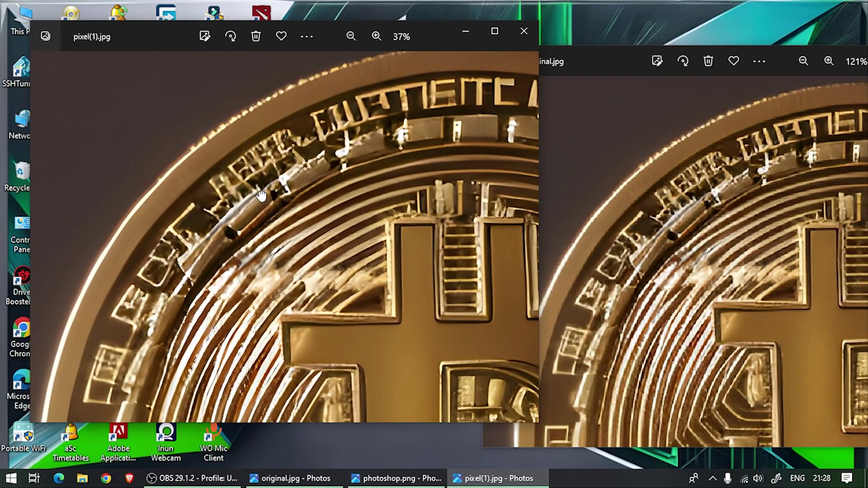
# Bring up photoshop.png, place its window below the other two images and magnify the floating coin
pyautogui.click(394, 480)
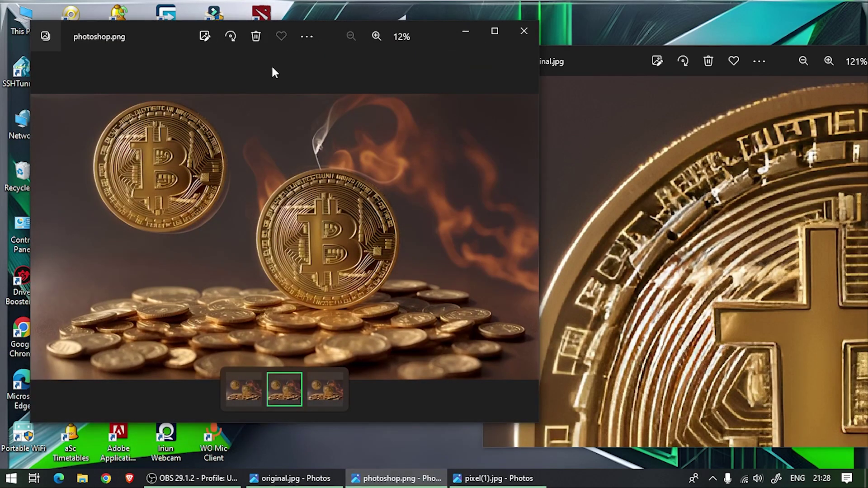
pyautogui.moveTo(164, 49); pyautogui.dragTo(399, 260)
pyautogui.scroll(4, 364, 293)
pyautogui.scroll(2, 364, 293)
pyautogui.moveTo(368, 299); pyautogui.dragTo(430, 361)
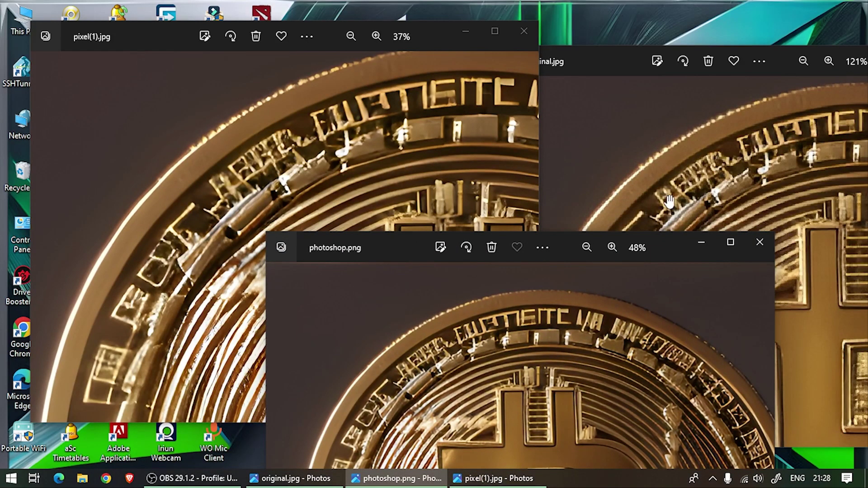
# Compare the magnified coin rim across original.jpg, pixel(1).jpg and photoshop.png, enlarging the two upscaled images further
pyautogui.click(615, 127)
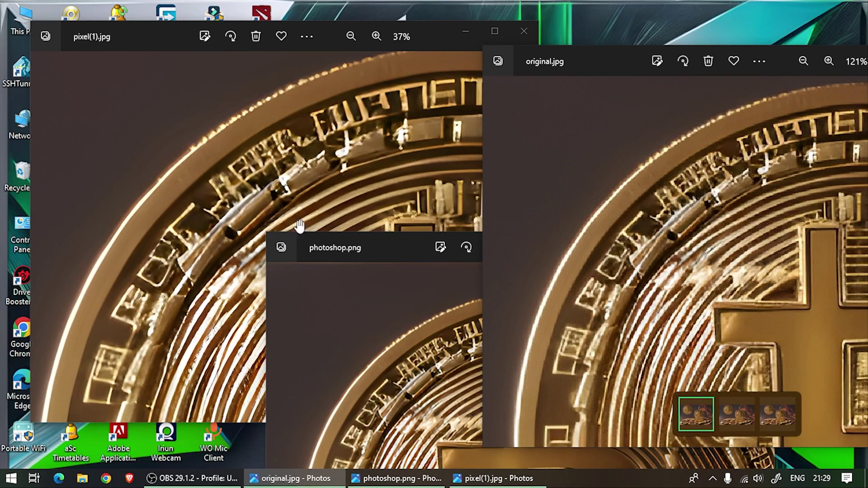
pyautogui.click(186, 151)
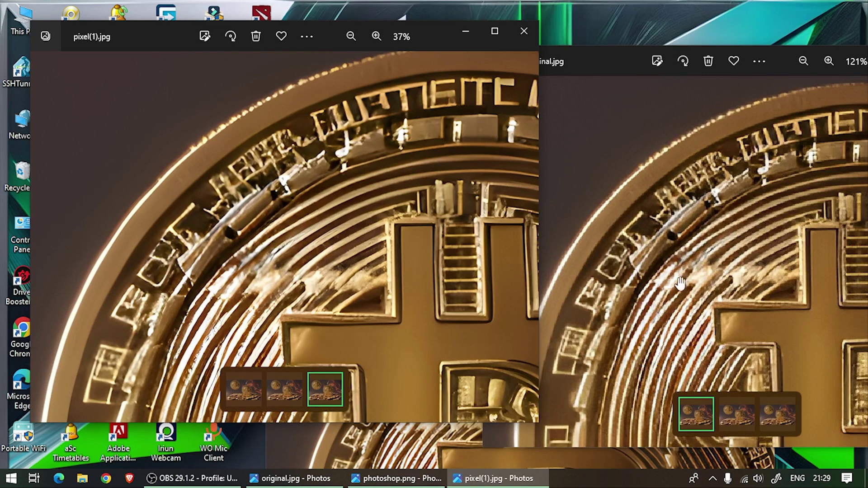
pyautogui.click(382, 438)
pyautogui.scroll(5, 421, 292)
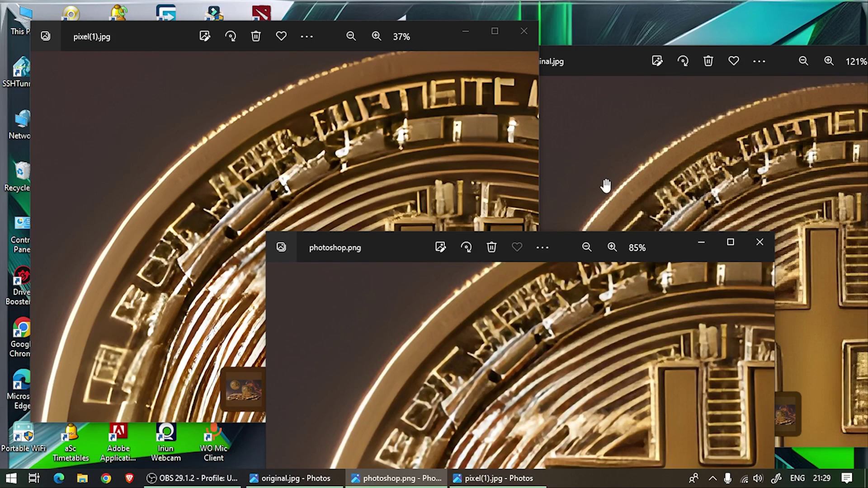
pyautogui.scroll(2, 423, 341)
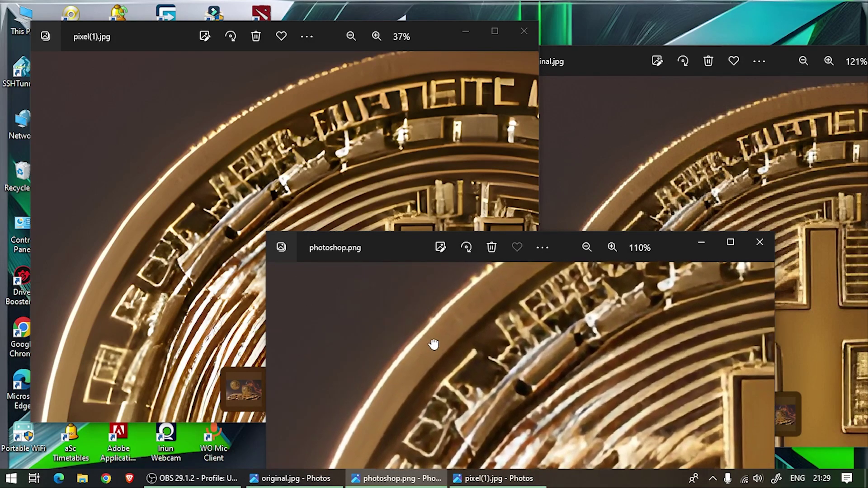
pyautogui.scroll(1, 107, 259)
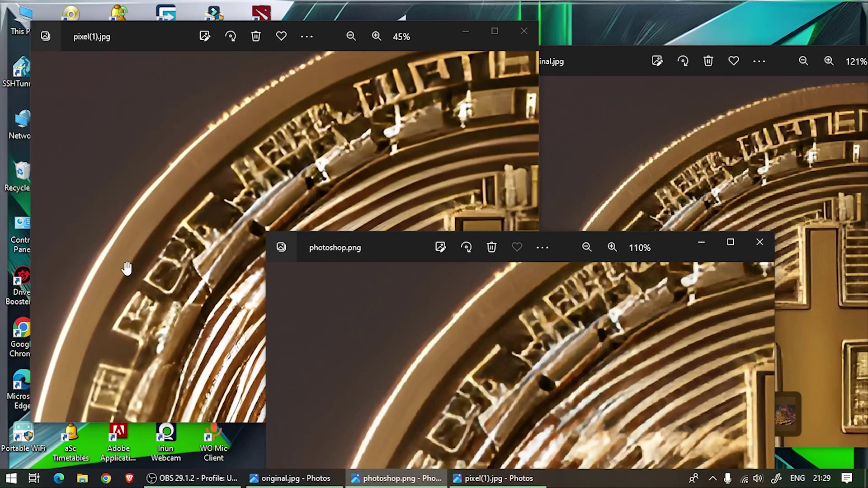
pyautogui.scroll(1, 126, 268)
pyautogui.moveTo(126, 268); pyautogui.dragTo(139, 279)
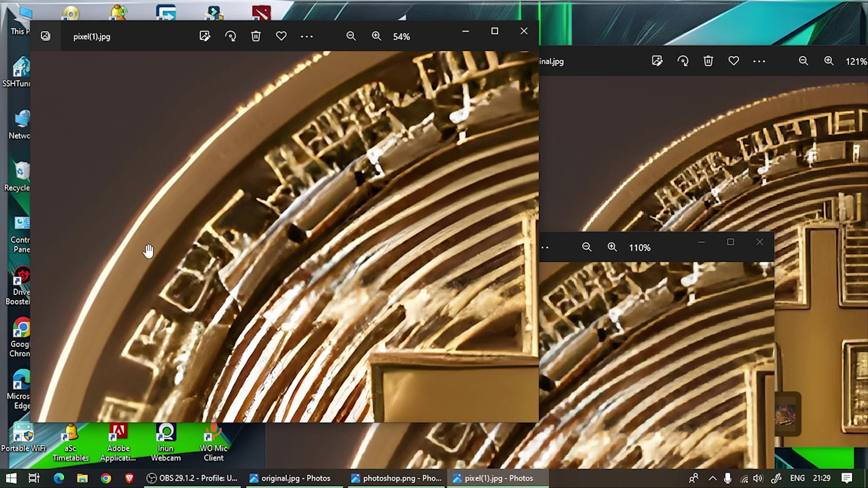
pyautogui.click(577, 328)
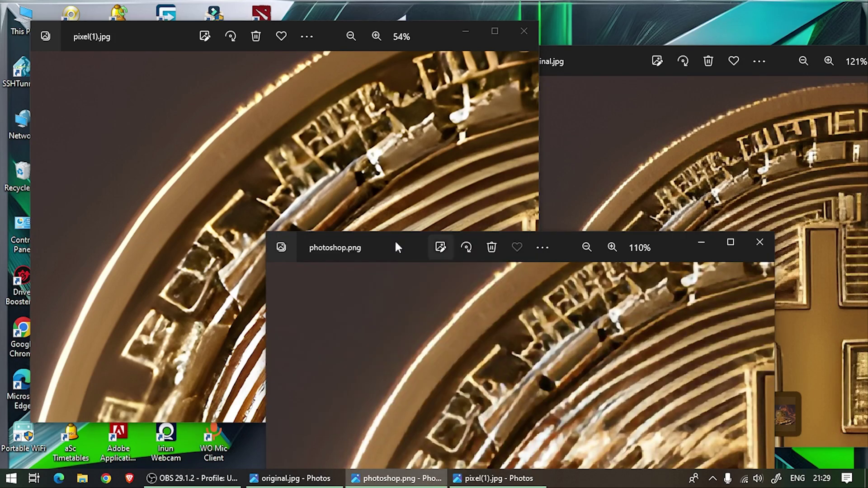